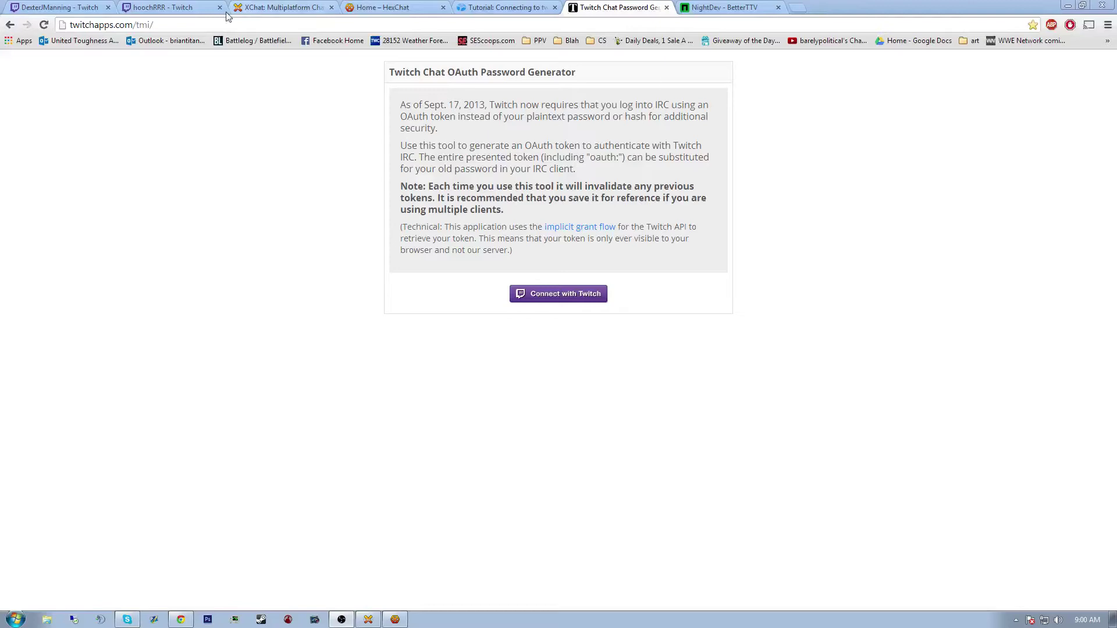
Move past the hoochRRR stream tab to the xchat.org homepage offering the Windows 2.8.9 download
{"action": "left_click", "coordinate": [210, 7]}
{"action": "left_click", "coordinate": [282, 8]}
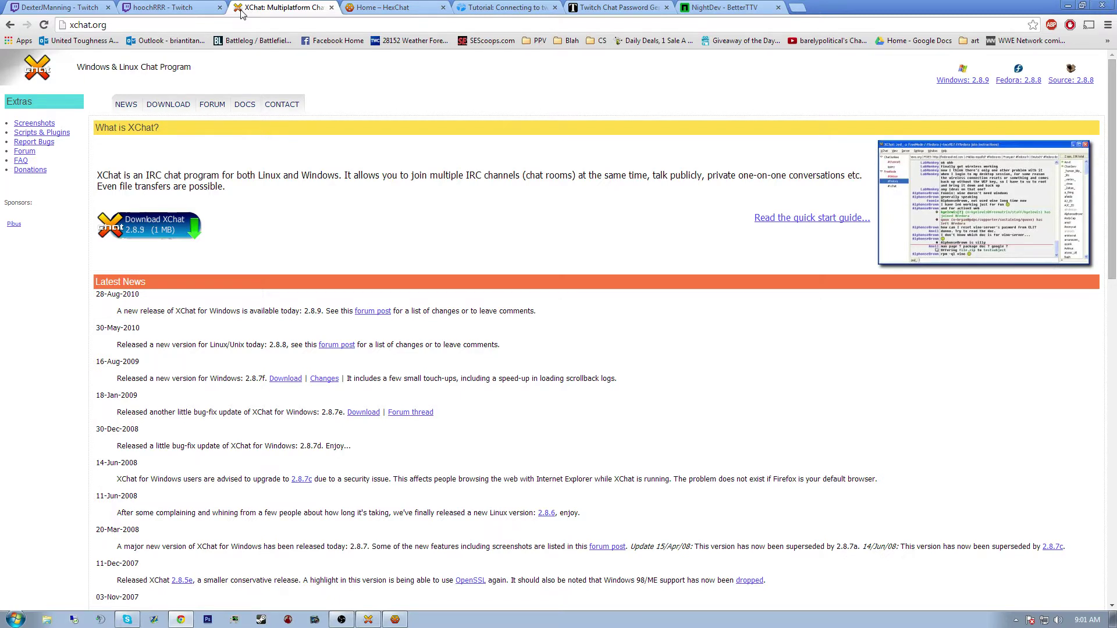
Switch to the 'Home – HexChat' tab showing hexchat.github.io
{"action": "left_click", "coordinate": [384, 7]}
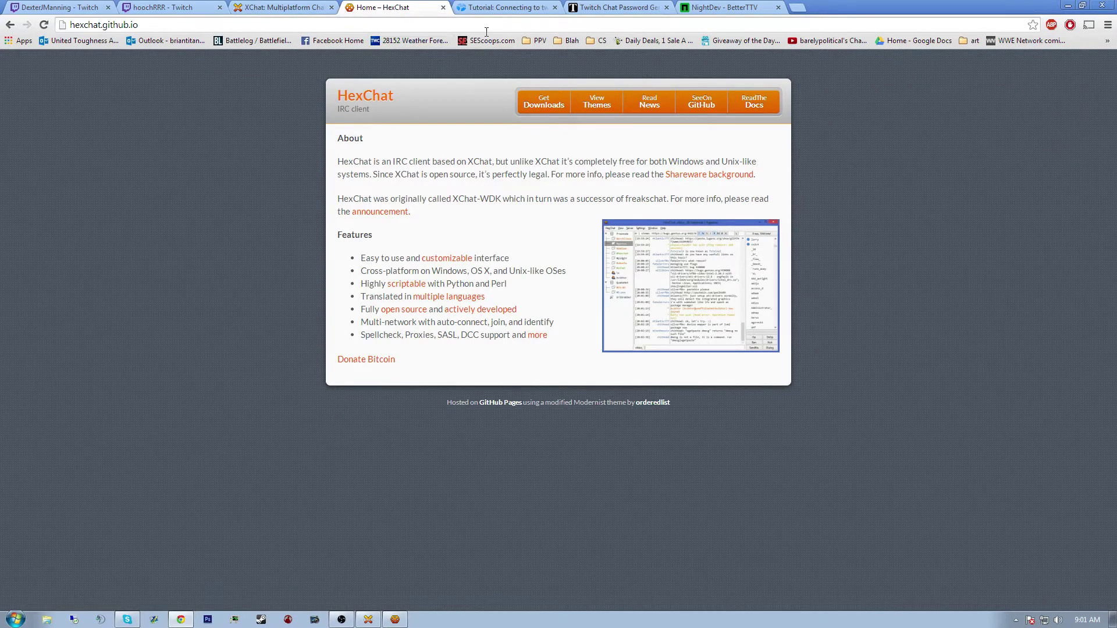
Open the 'Connecting to twitch.tv' tutorial and scroll to its Network List and Edit twitch.tv screenshots
{"action": "left_click", "coordinate": [503, 7]}
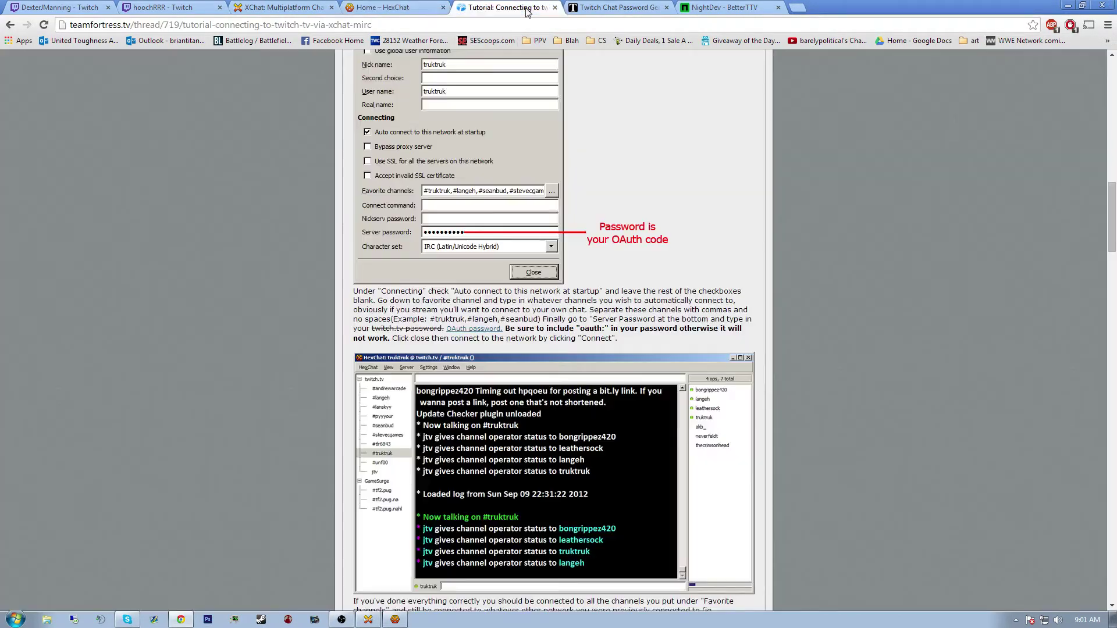
{"action": "scroll", "coordinate": [920, 256], "scroll_direction": "up", "scroll_amount": 10}
{"action": "scroll", "coordinate": [921, 256], "scroll_direction": "up", "scroll_amount": 5}
{"action": "scroll", "coordinate": [920, 249], "scroll_direction": "down", "scroll_amount": 2}
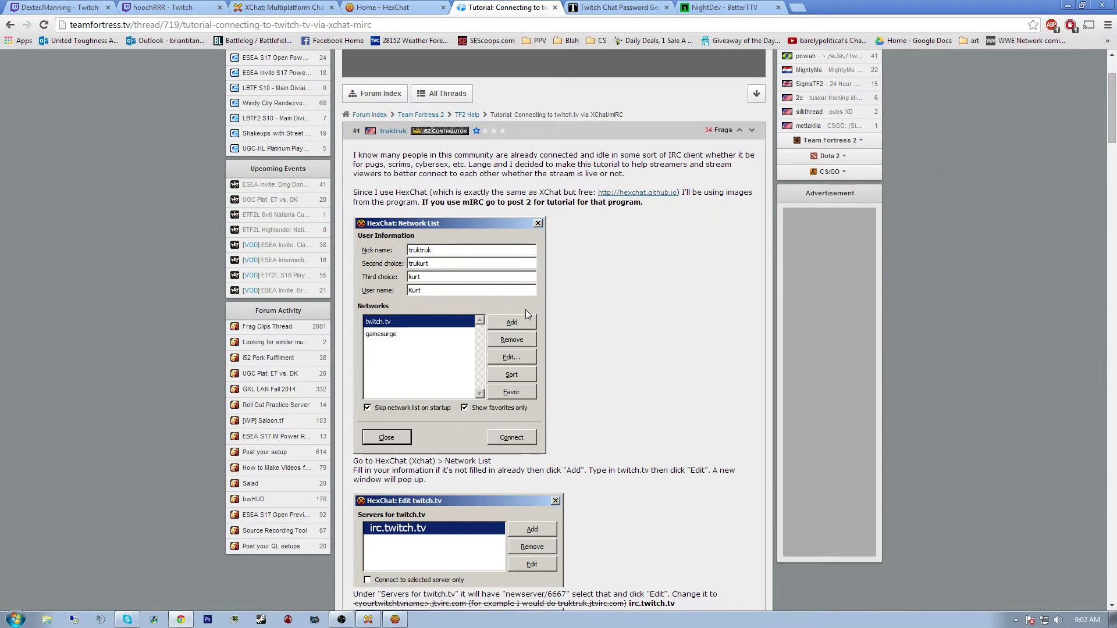
{"action": "scroll", "coordinate": [521, 305], "scroll_direction": "down", "scroll_amount": 2}
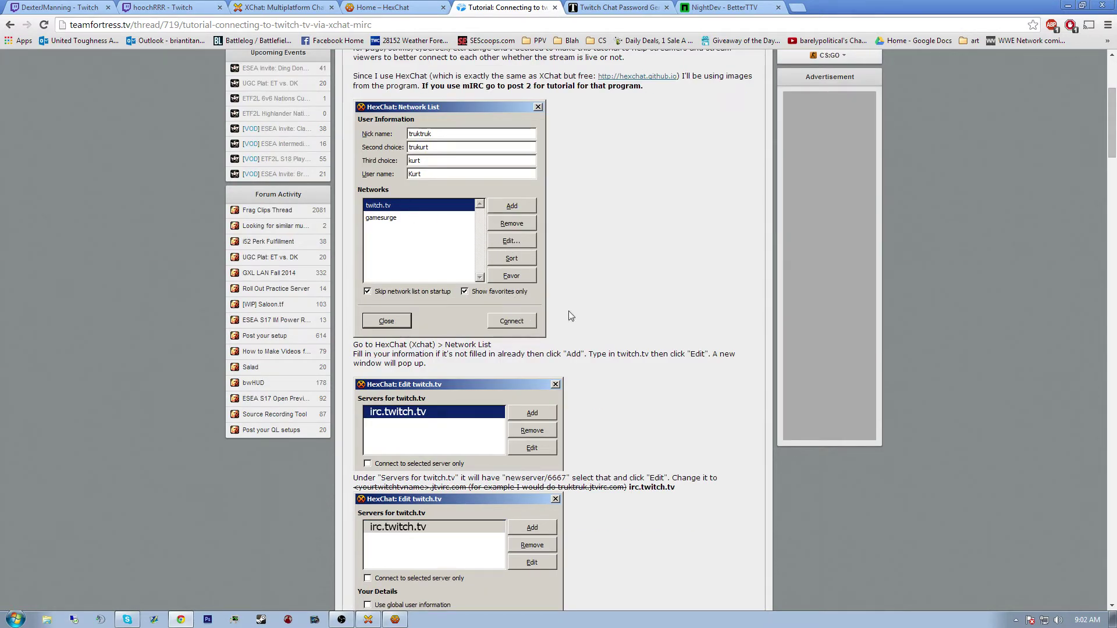
{"action": "scroll", "coordinate": [580, 326], "scroll_direction": "down", "scroll_amount": 2}
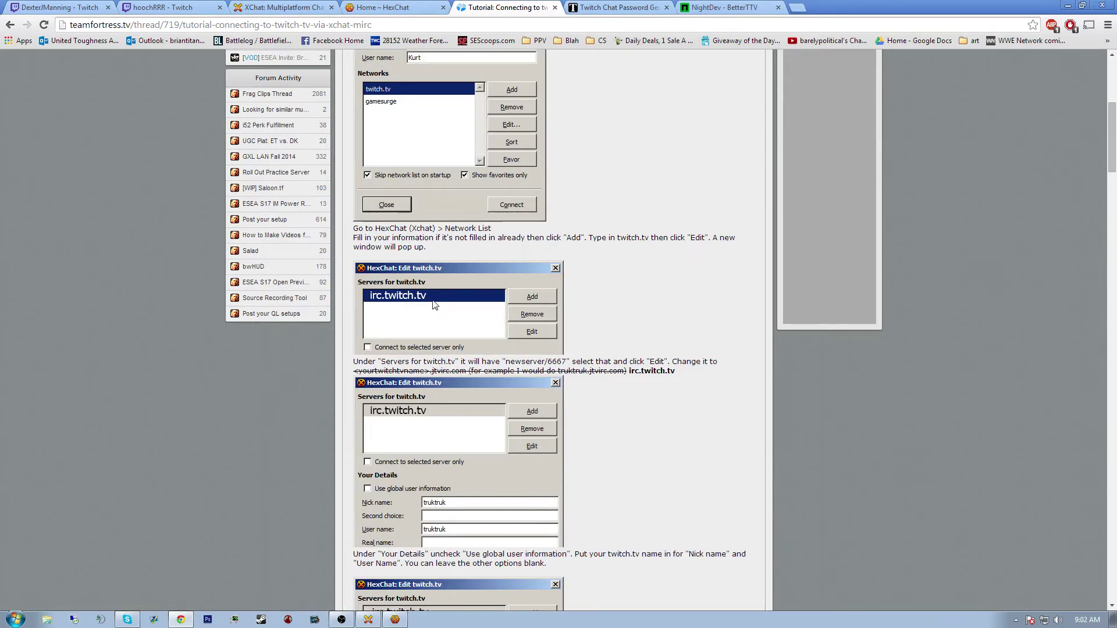
{"action": "scroll", "coordinate": [434, 304], "scroll_direction": "down", "scroll_amount": 3}
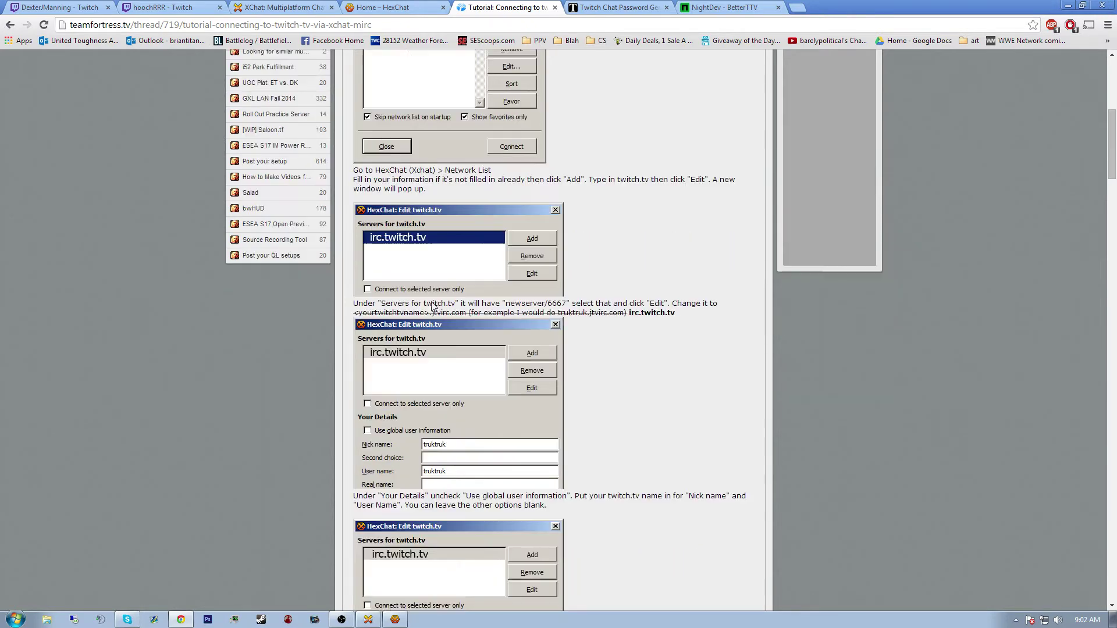
{"action": "scroll", "coordinate": [431, 301], "scroll_direction": "down", "scroll_amount": 2}
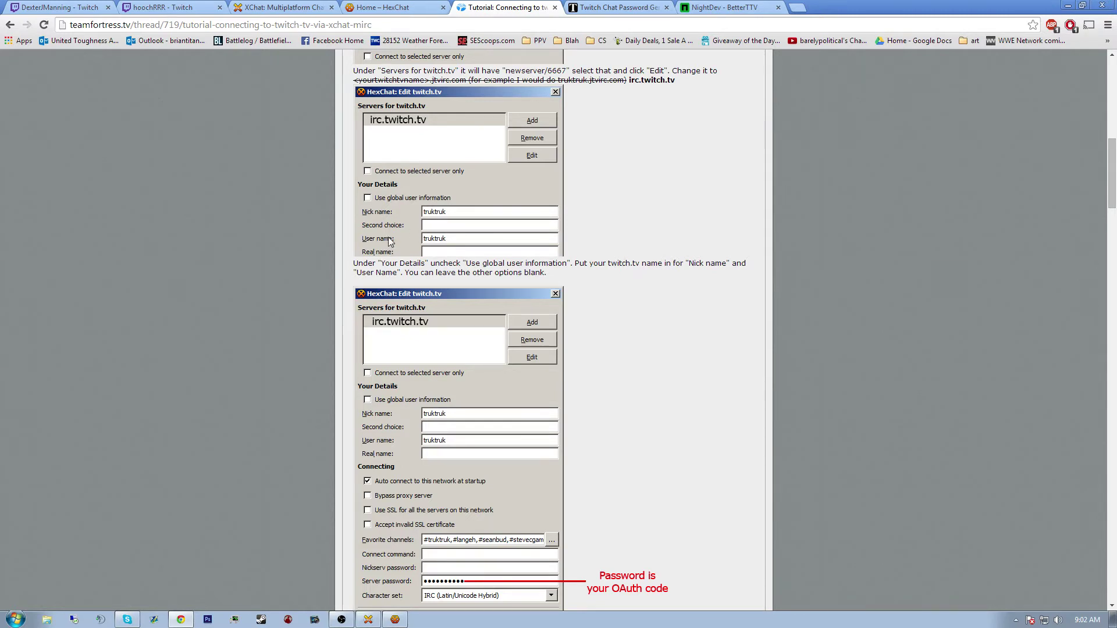
Scroll to the tutorial's Connecting/server password section, then return to the twitchapps.com/tmi generator
{"action": "scroll", "coordinate": [390, 242], "scroll_direction": "down", "scroll_amount": 2}
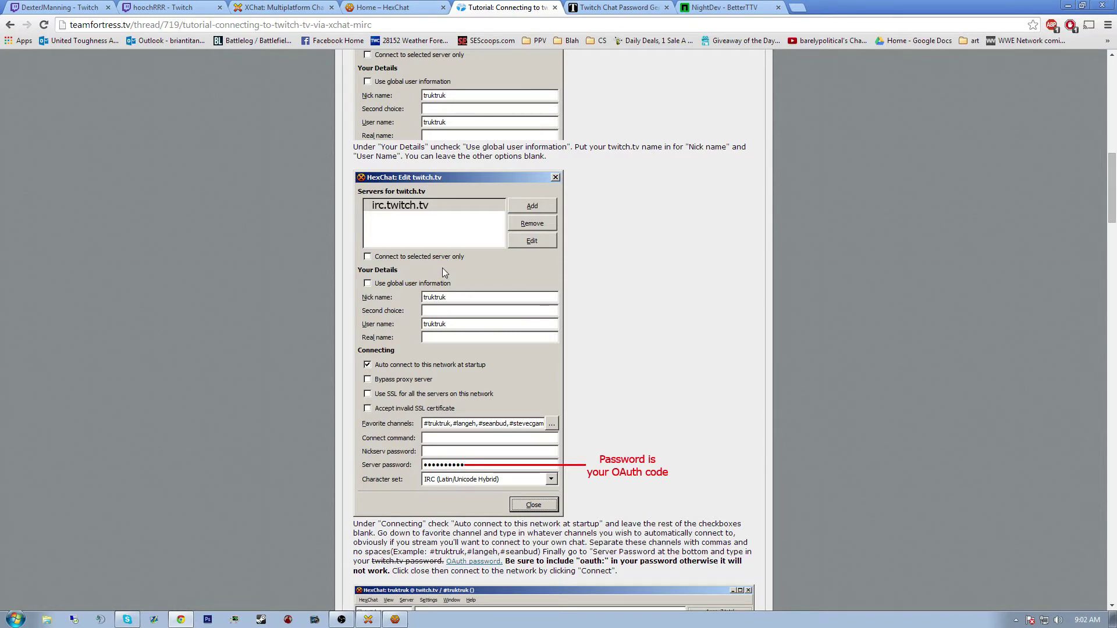
{"action": "scroll", "coordinate": [572, 266], "scroll_direction": "down", "scroll_amount": 1}
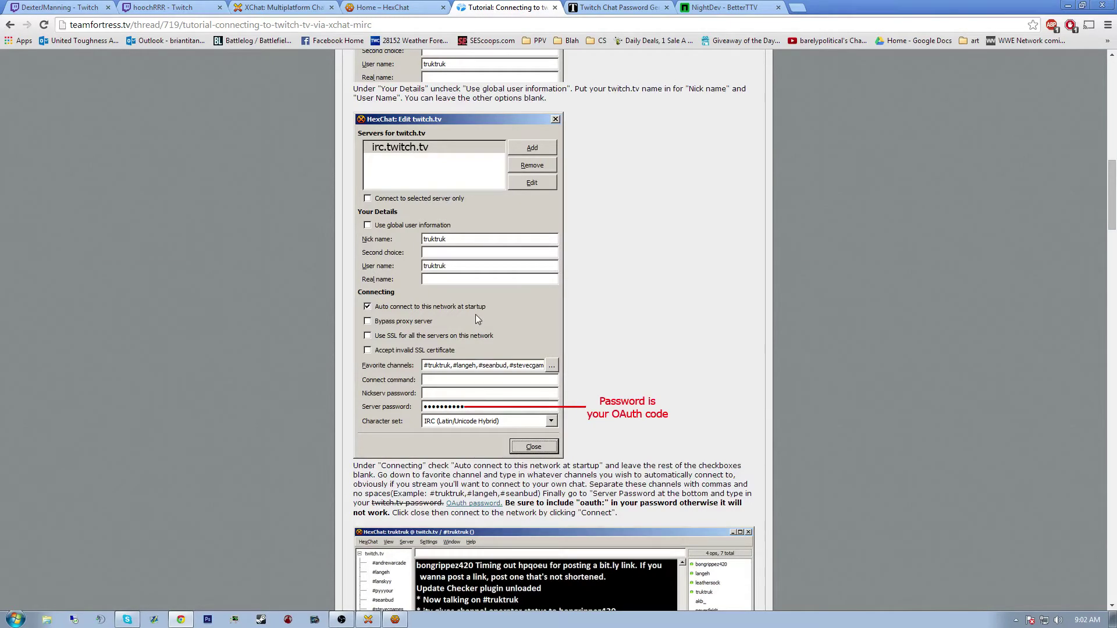
{"action": "left_click", "coordinate": [621, 6]}
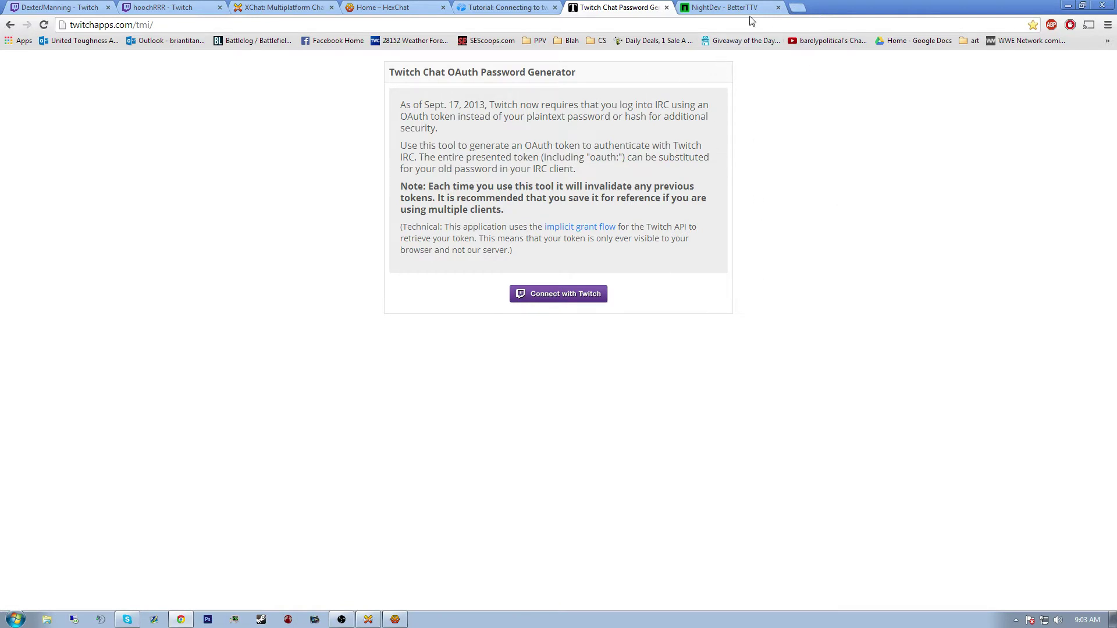
Look over the NightDev BetterTTV page and its Projects list, then return to hexchat.github.io
{"action": "left_click", "coordinate": [734, 7]}
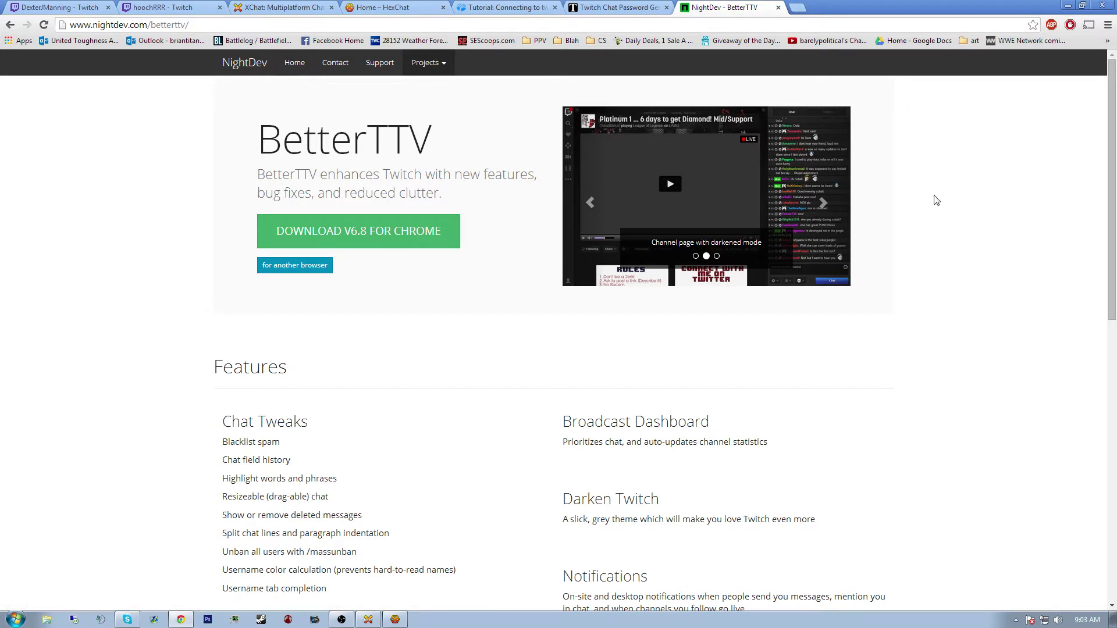
{"action": "left_click", "coordinate": [436, 63]}
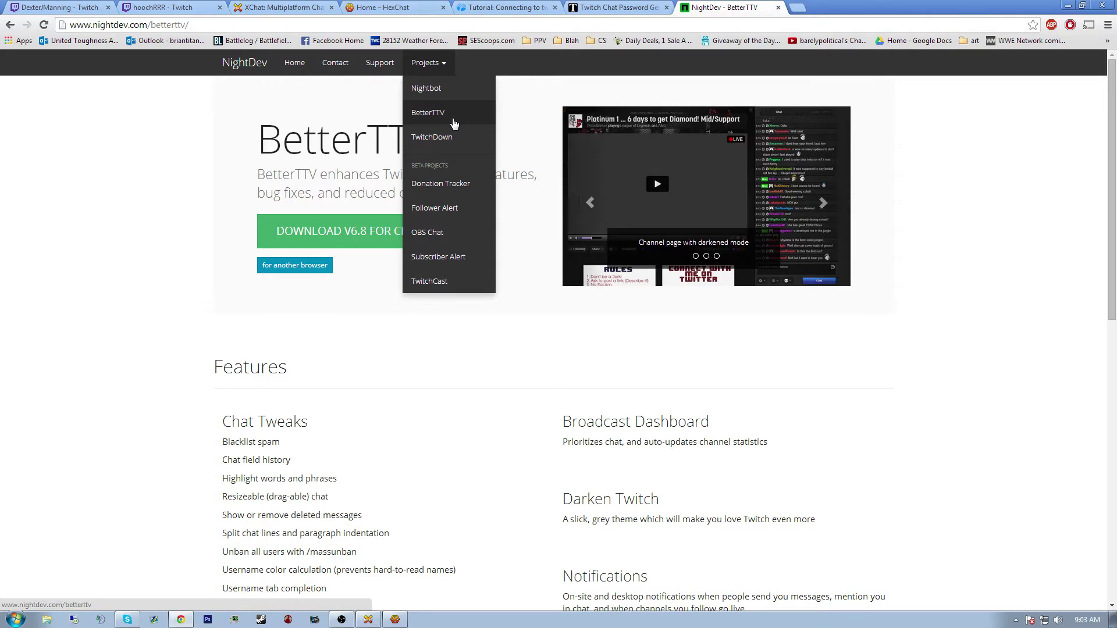
{"action": "left_click", "coordinate": [963, 226]}
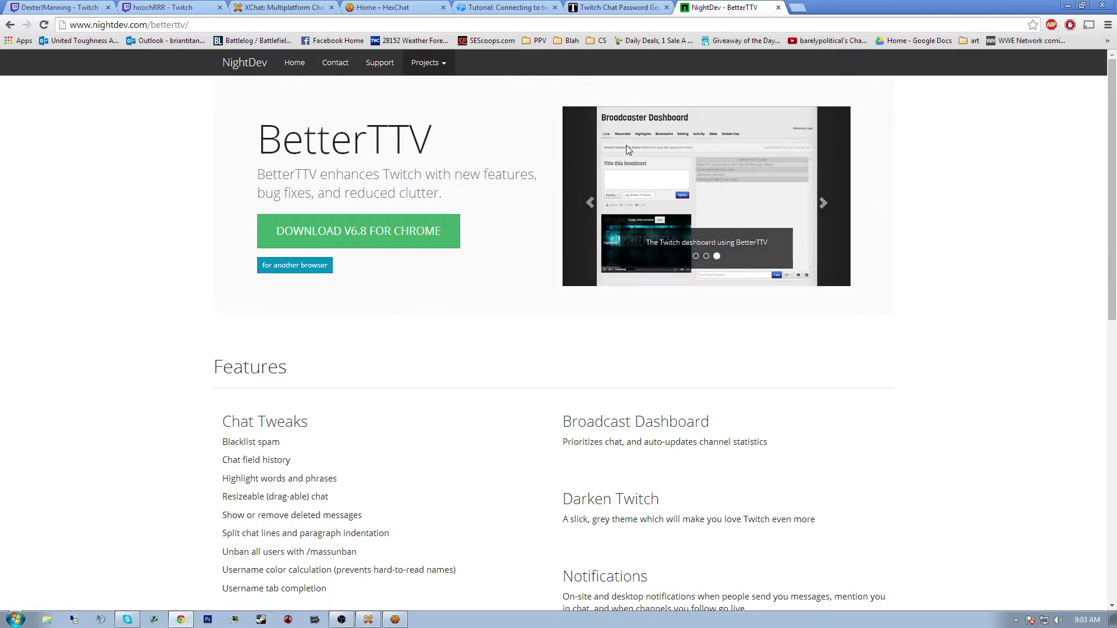
{"action": "left_click", "coordinate": [383, 8]}
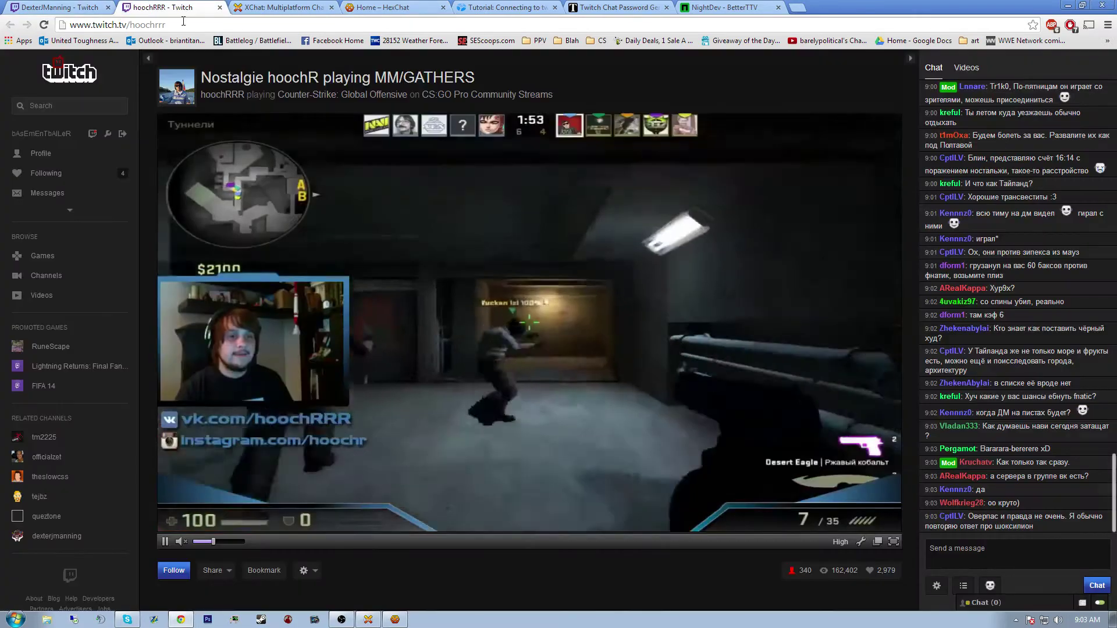
Browse the hoochRRR Counter-Strike stream page and its panels, selecting 'hoochrrr' in the address bar
{"action": "left_click", "coordinate": [163, 7]}
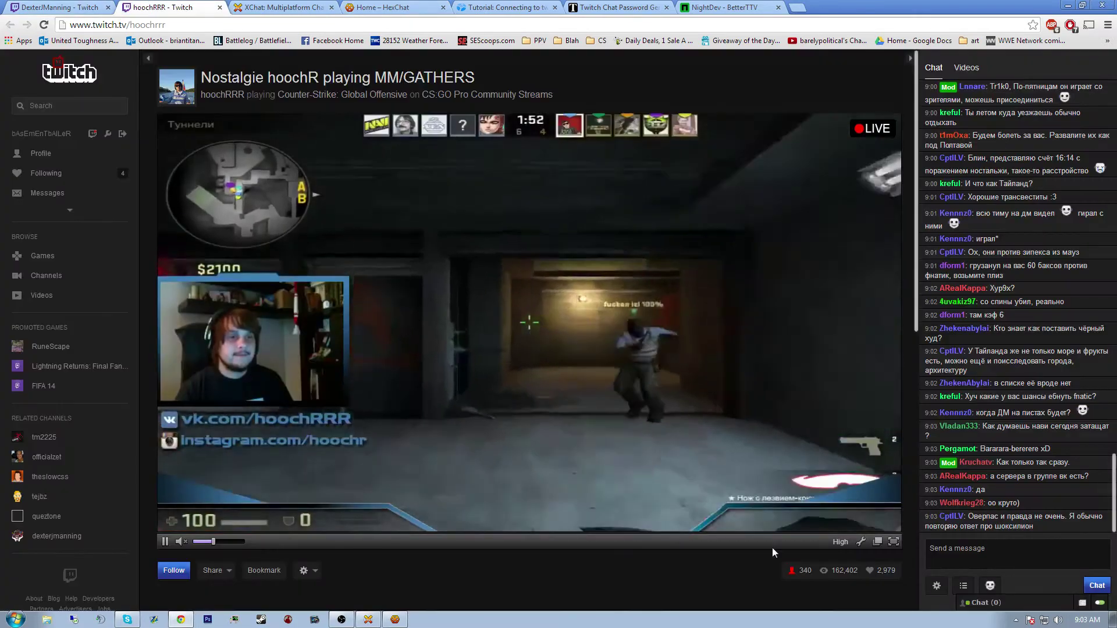
{"action": "scroll", "coordinate": [763, 522], "scroll_direction": "down", "scroll_amount": 3}
{"action": "scroll", "coordinate": [666, 466], "scroll_direction": "up", "scroll_amount": 3}
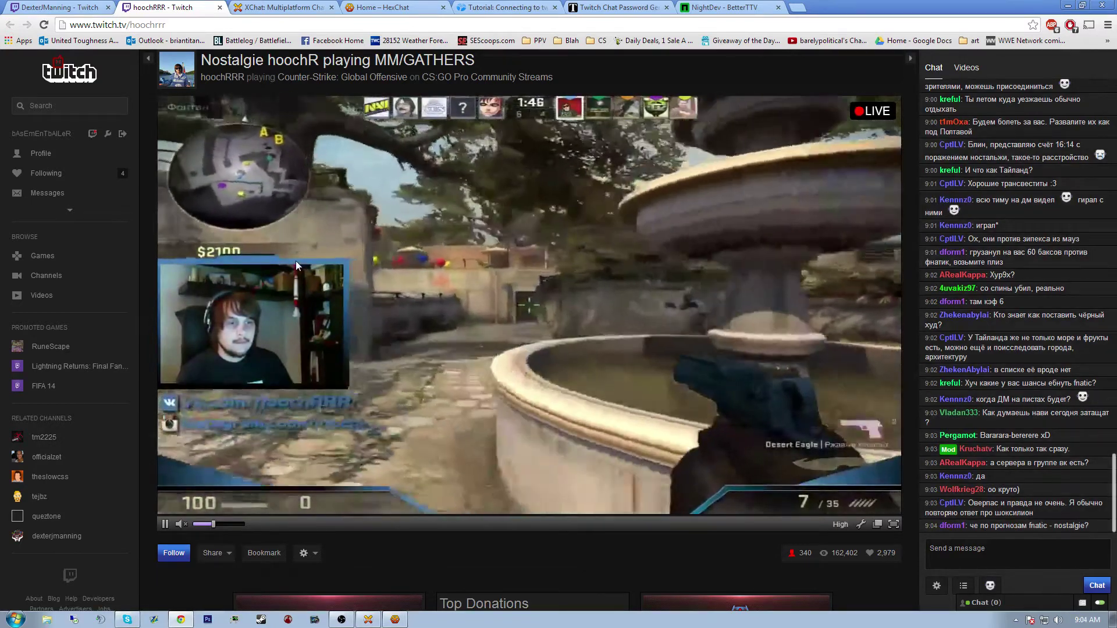
{"action": "scroll", "coordinate": [295, 260], "scroll_direction": "down", "scroll_amount": 6}
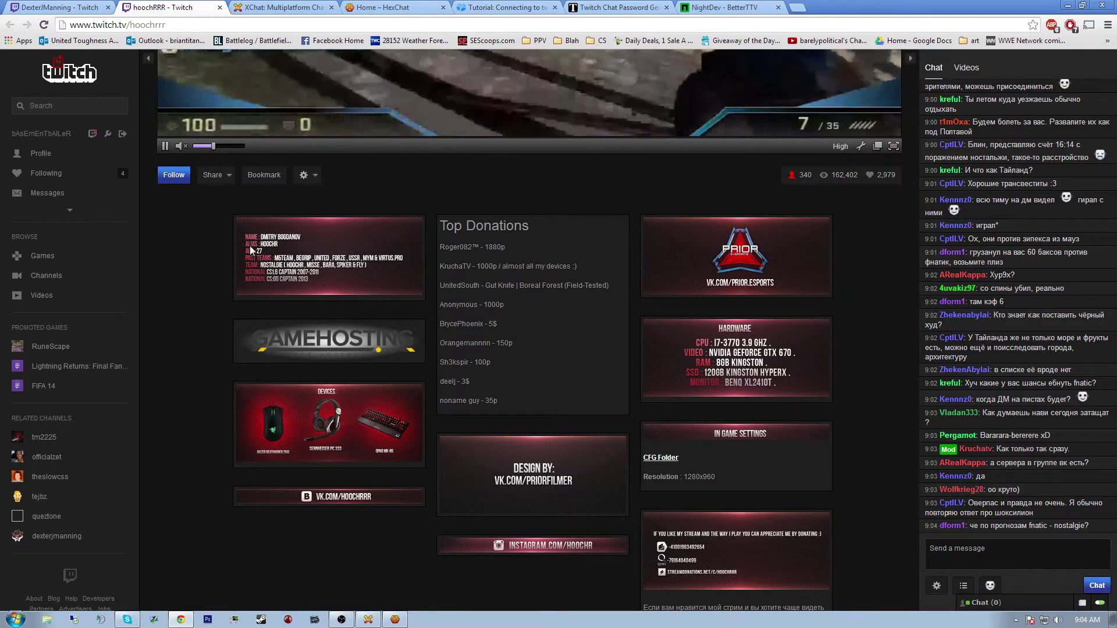
{"action": "scroll", "coordinate": [250, 245], "scroll_direction": "up", "scroll_amount": 2}
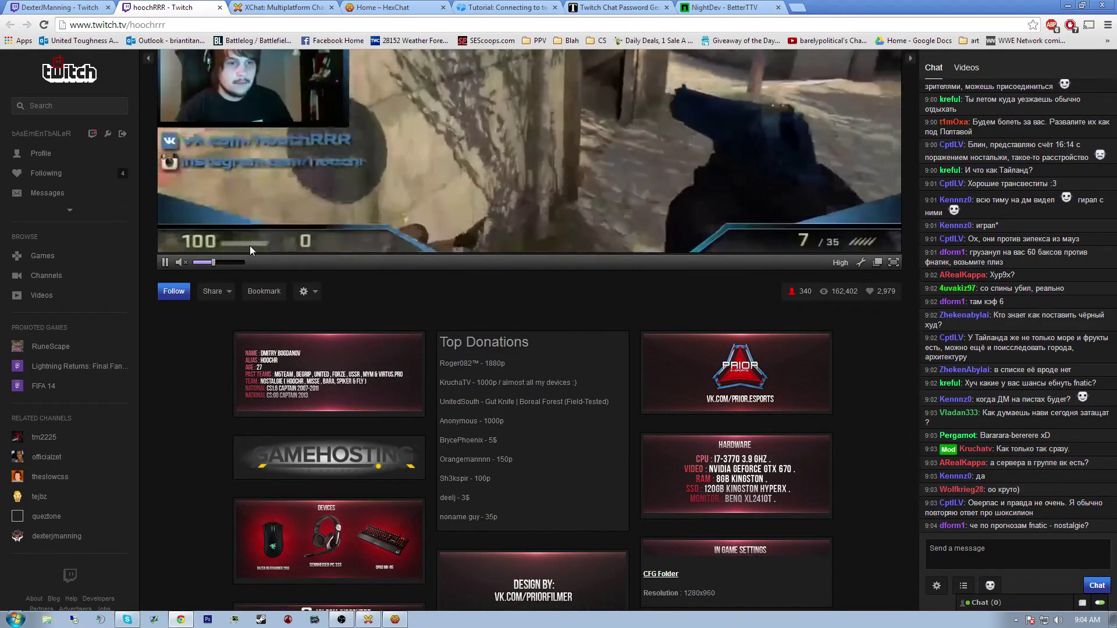
{"action": "scroll", "coordinate": [251, 242], "scroll_direction": "down", "scroll_amount": 5}
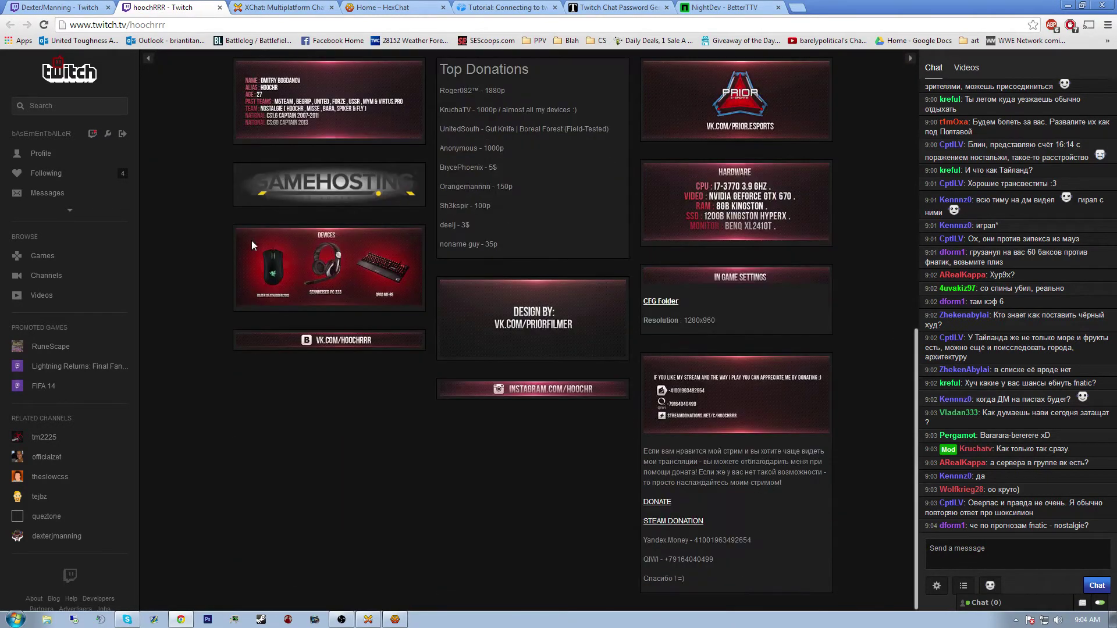
{"action": "scroll", "coordinate": [252, 242], "scroll_direction": "up", "scroll_amount": 10}
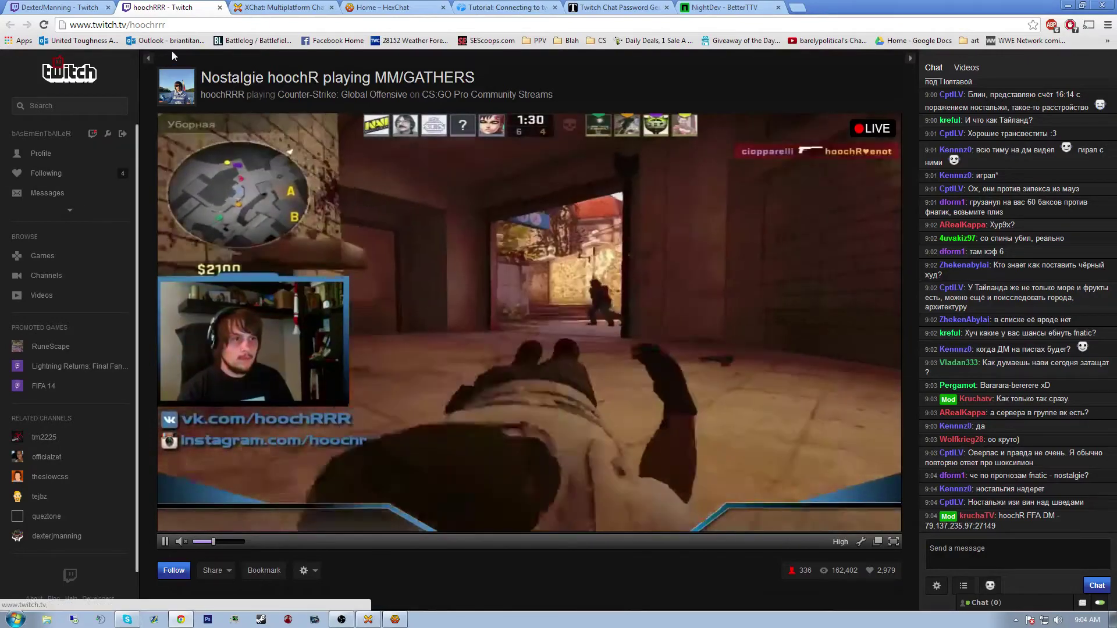
{"action": "left_click_drag", "start_coordinate": [181, 22], "coordinate": [132, 22]}
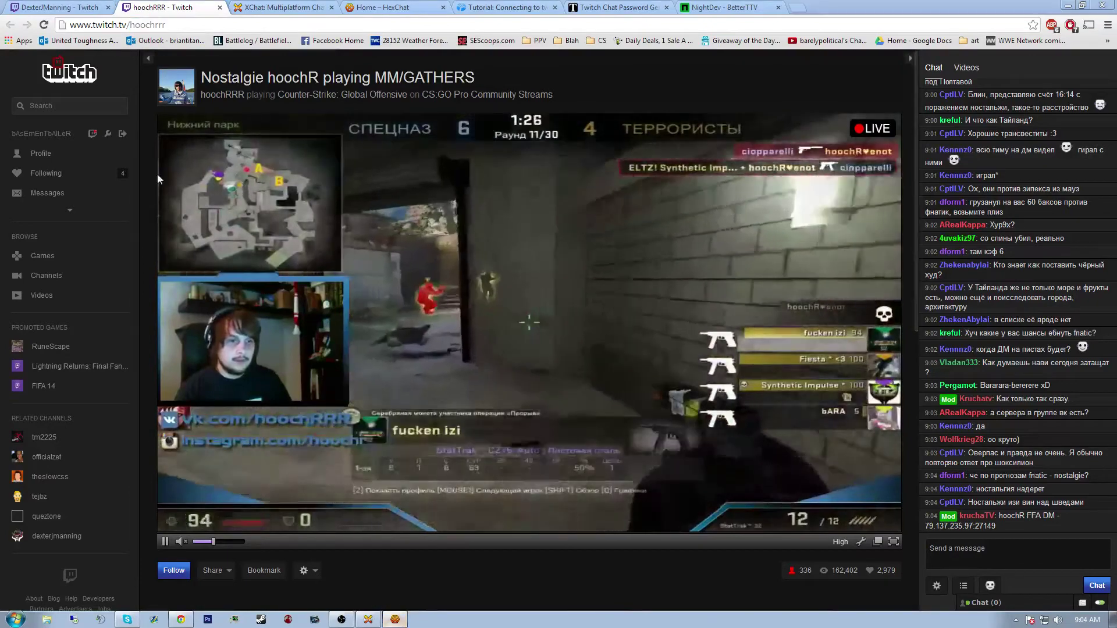
{"action": "left_click", "coordinate": [157, 173]}
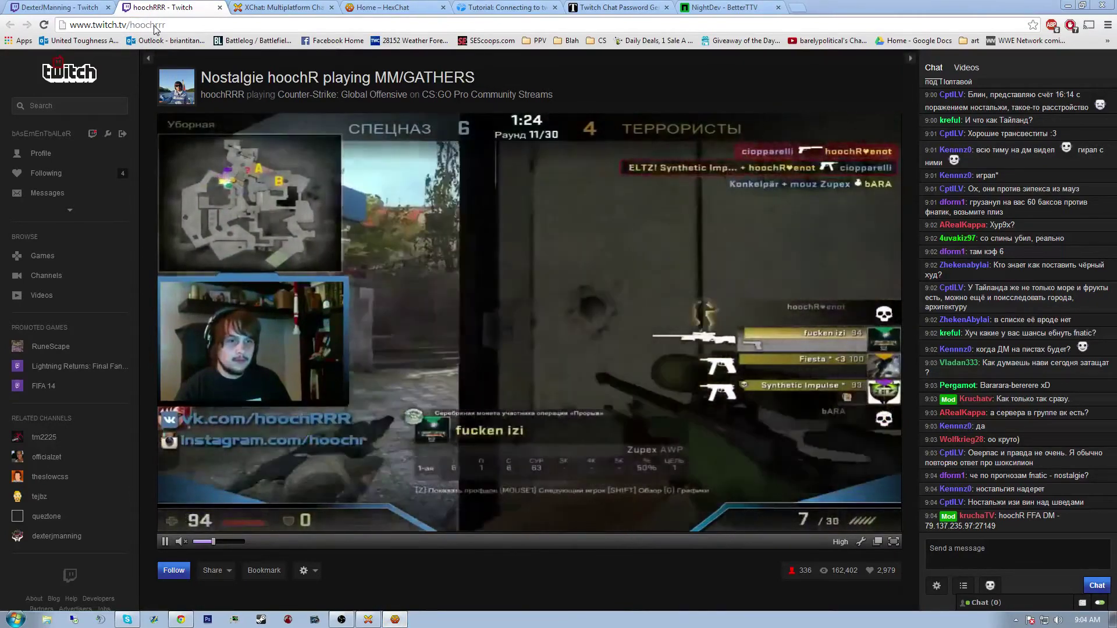
Join #hoochrrr on the twitch.tv server through HexChat's Join a Channel option
{"action": "right_click", "coordinate": [148, 35]}
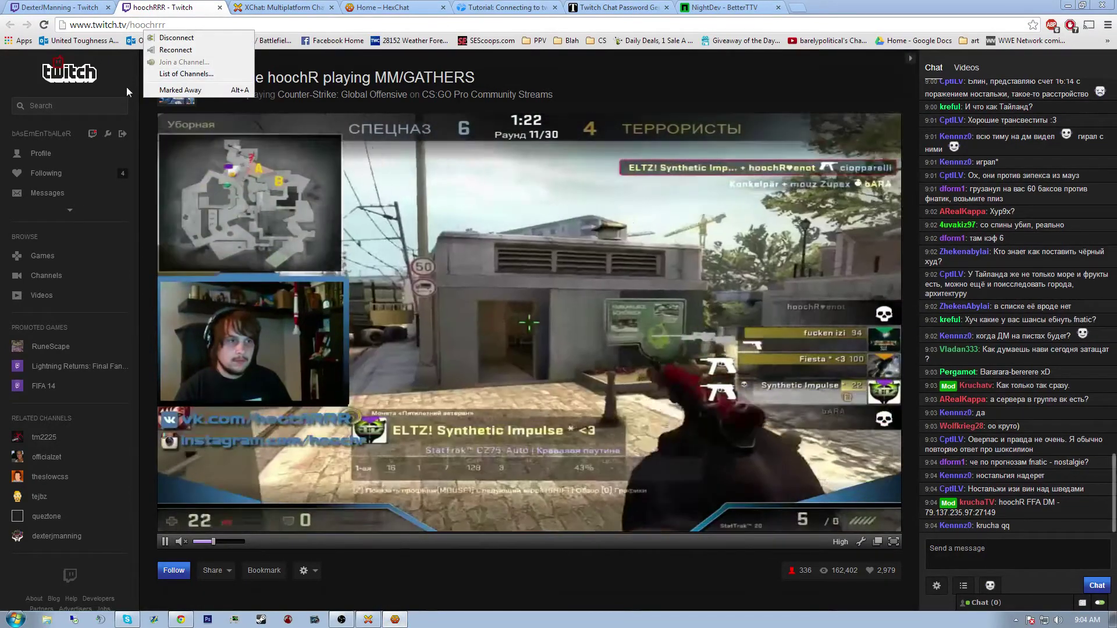
{"action": "left_click", "coordinate": [125, 83]}
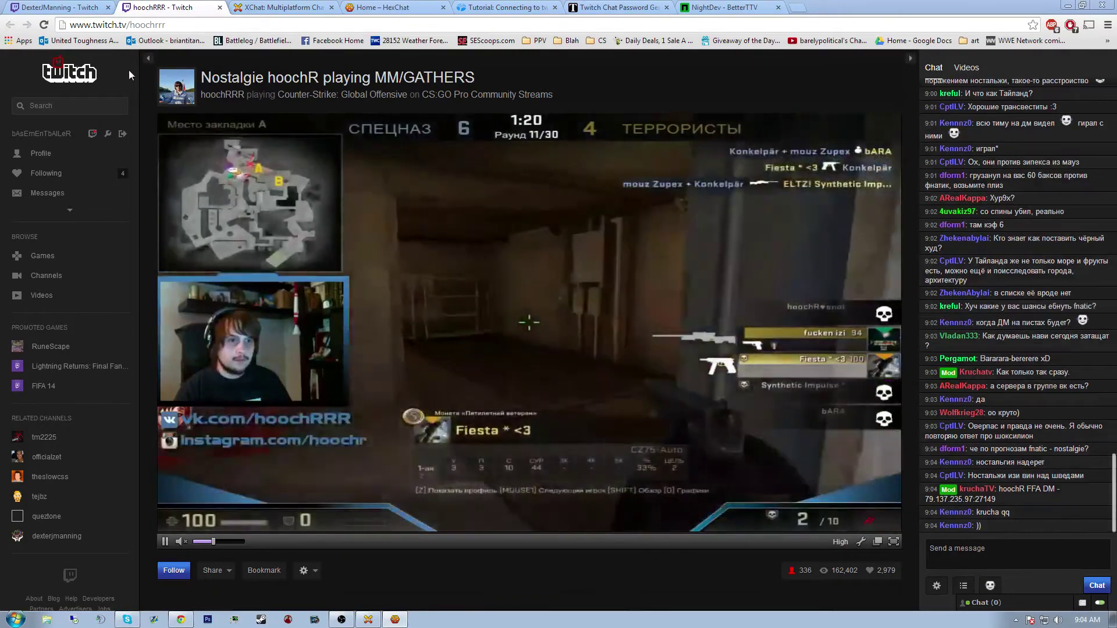
{"action": "right_click", "coordinate": [177, 26]}
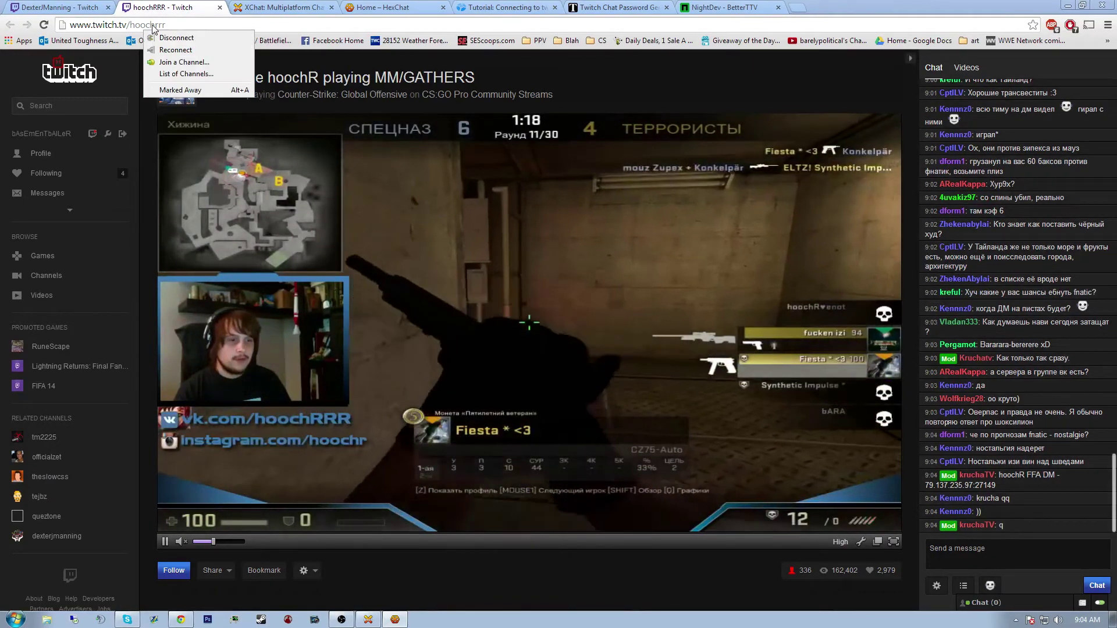
{"action": "left_click", "coordinate": [180, 60]}
{"action": "type", "text": "hoochrrr"}
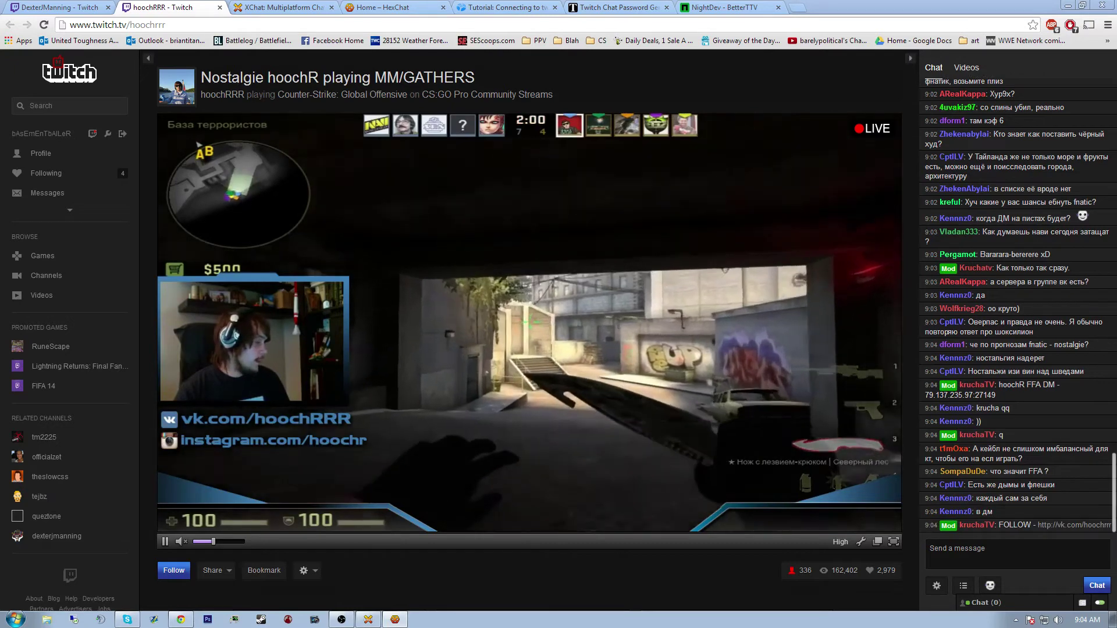
{"action": "key", "text": "alt+Tab"}
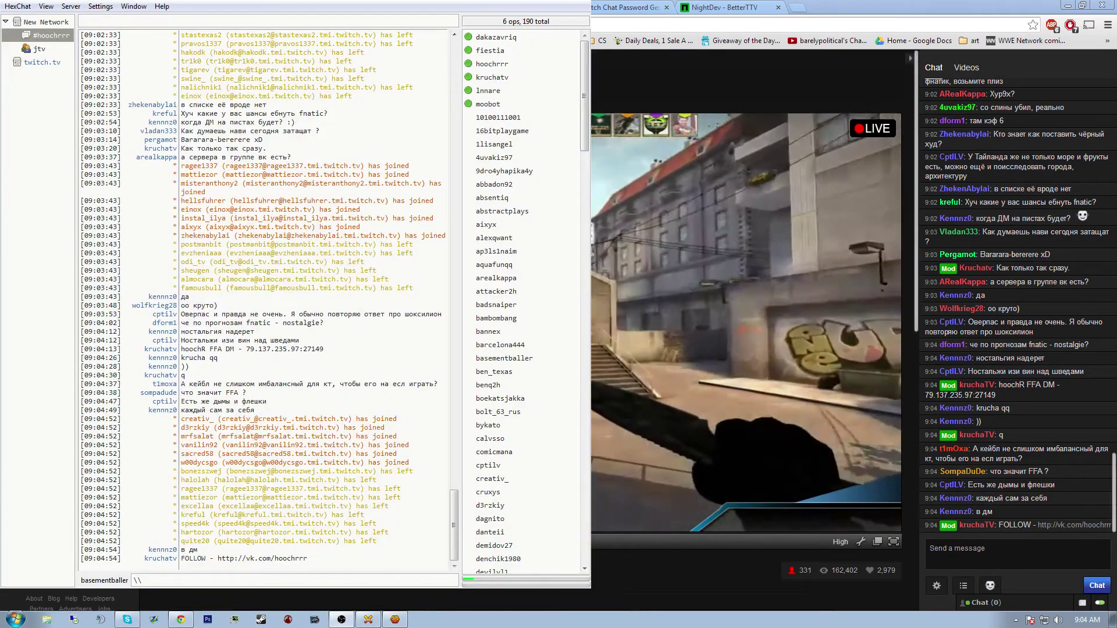